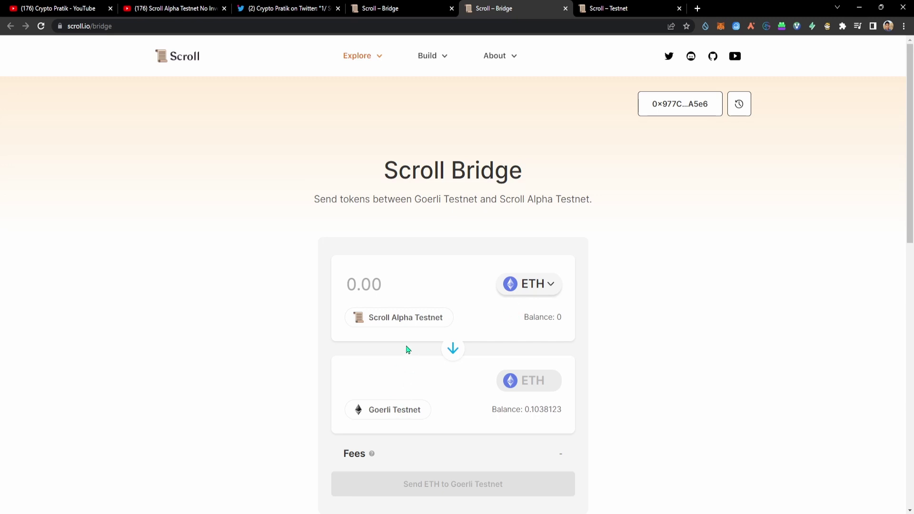
# - Open the syncswap.xyz link from post 6 of the Twitter thread and get past SyncSwap's welcome tour
pyautogui.click(302, 8)
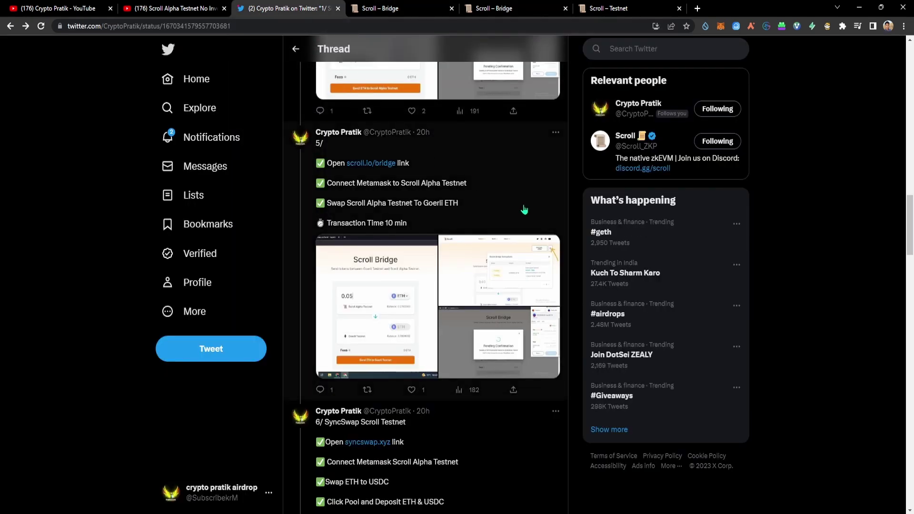
pyautogui.moveTo(911, 203); pyautogui.dragTo(911, 232)
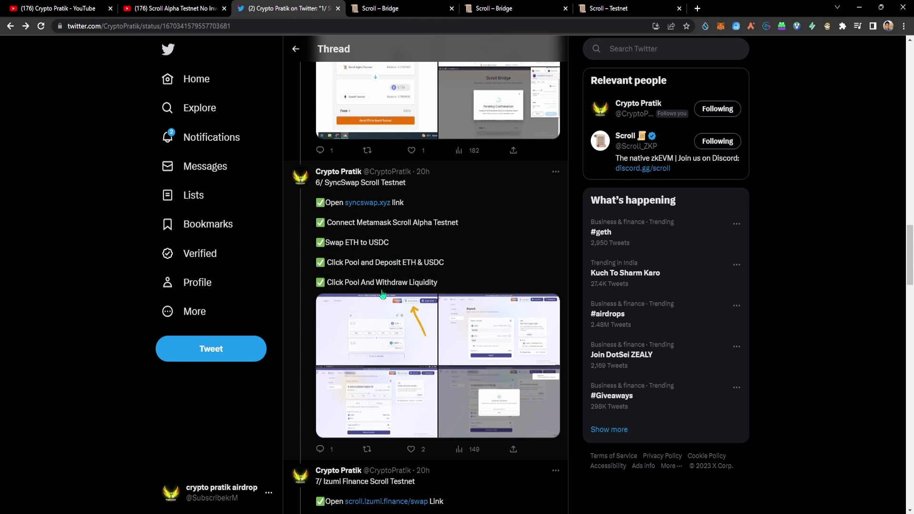
pyautogui.click(368, 204)
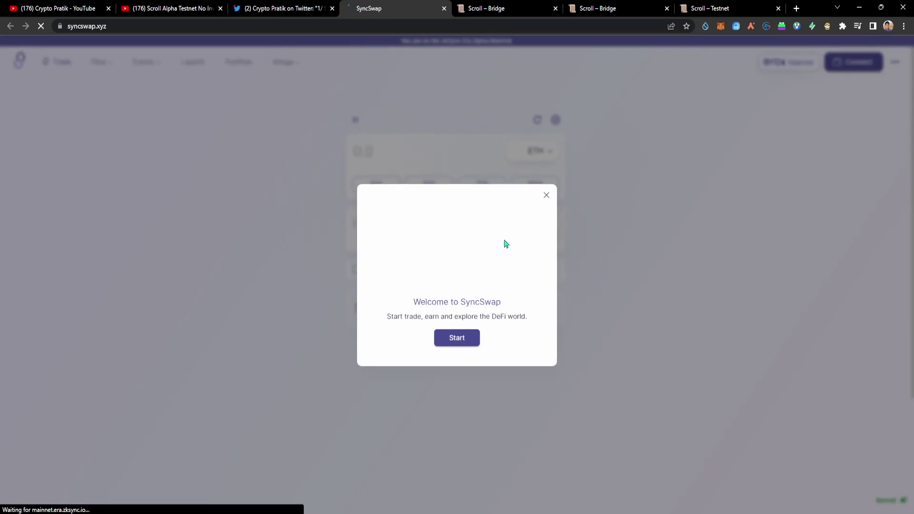
pyautogui.click(468, 336)
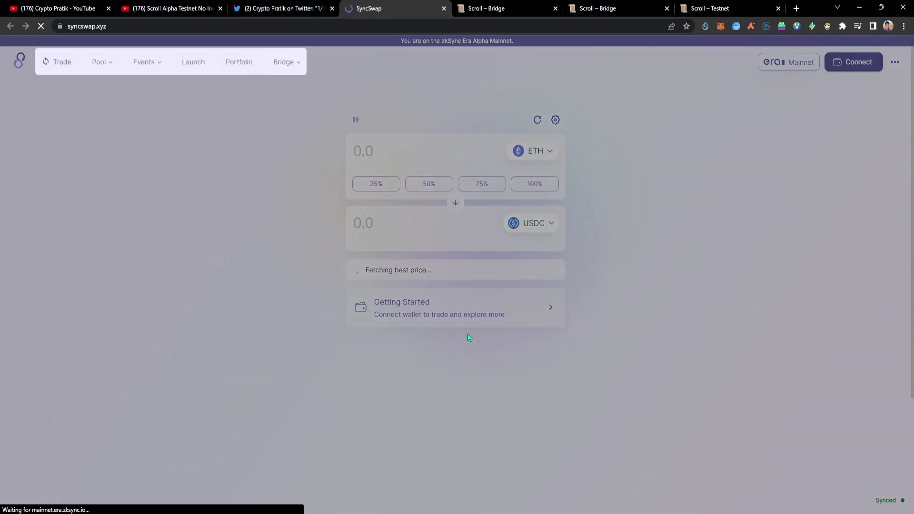
pyautogui.click(197, 145)
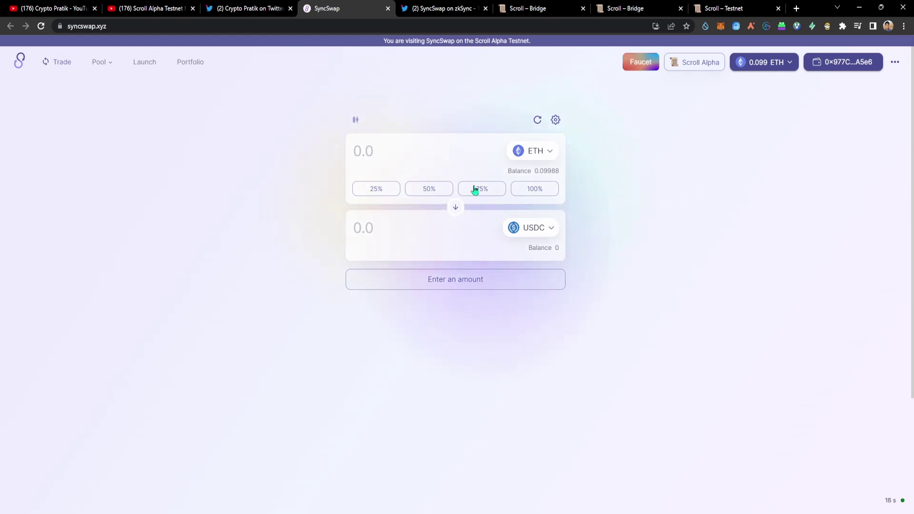
# - Swap 25% of the ETH balance (0.0249713 ETH) for USDC and approve the transaction in MetaMask
pyautogui.click(548, 160)
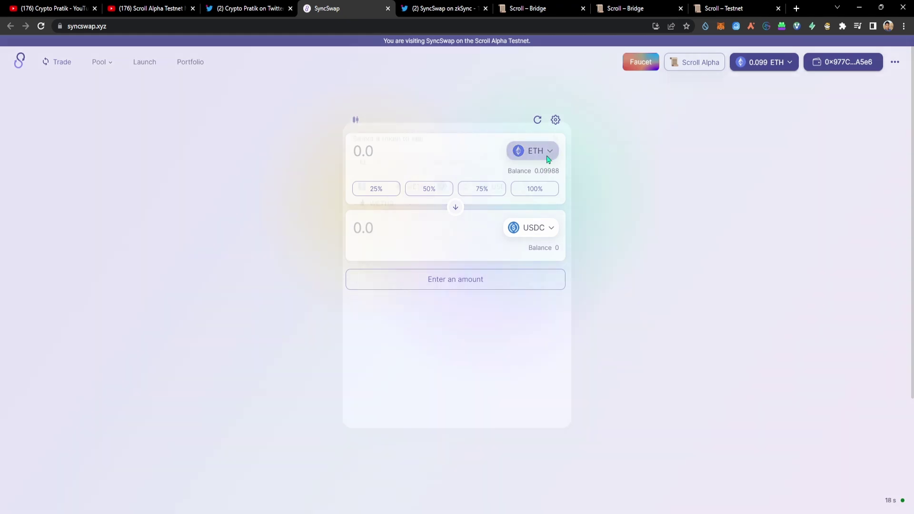
pyautogui.click(303, 469)
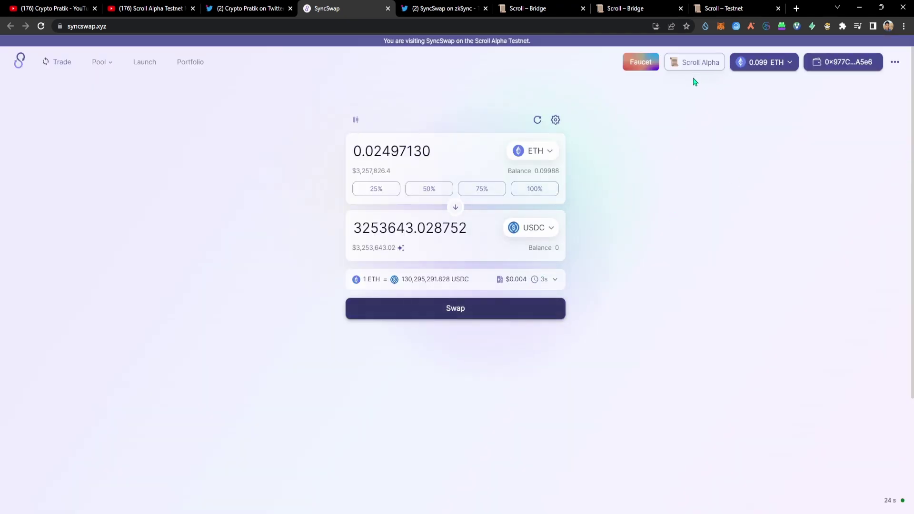
pyautogui.click(455, 308)
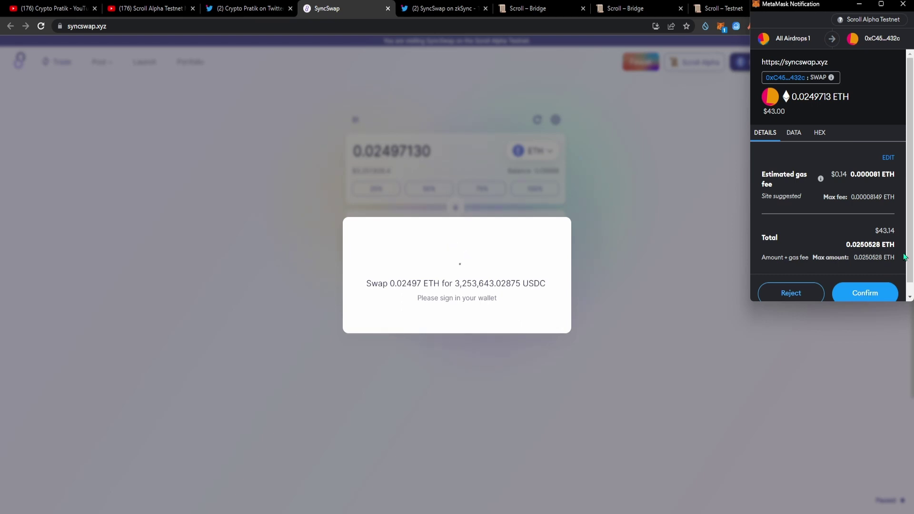
pyautogui.scroll(-1, 899, 262)
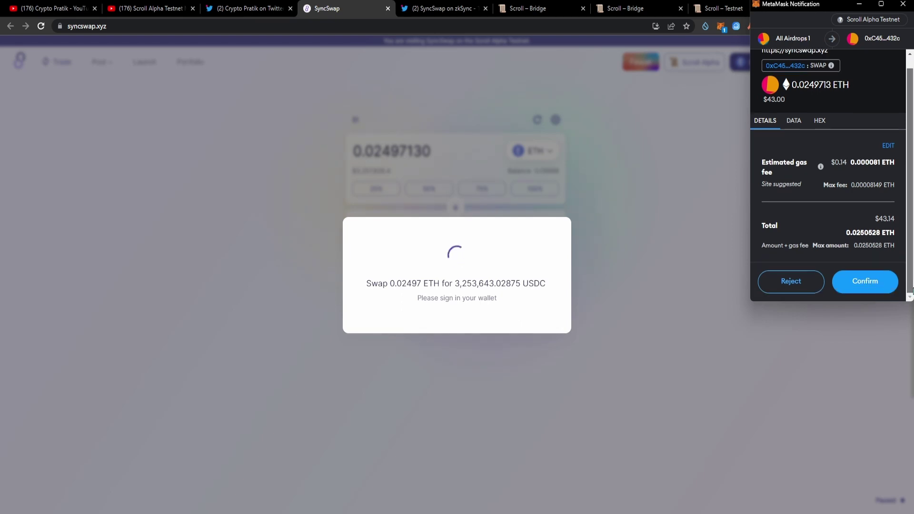
pyautogui.click(870, 288)
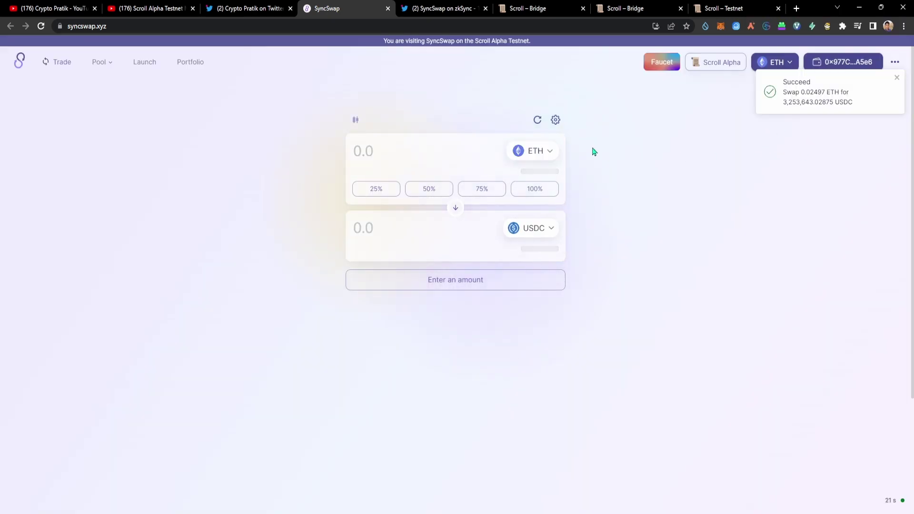
# - Reverse the swap direction, swap 25% of the USDC balance for ETH, and approve it in MetaMask
pyautogui.click(457, 209)
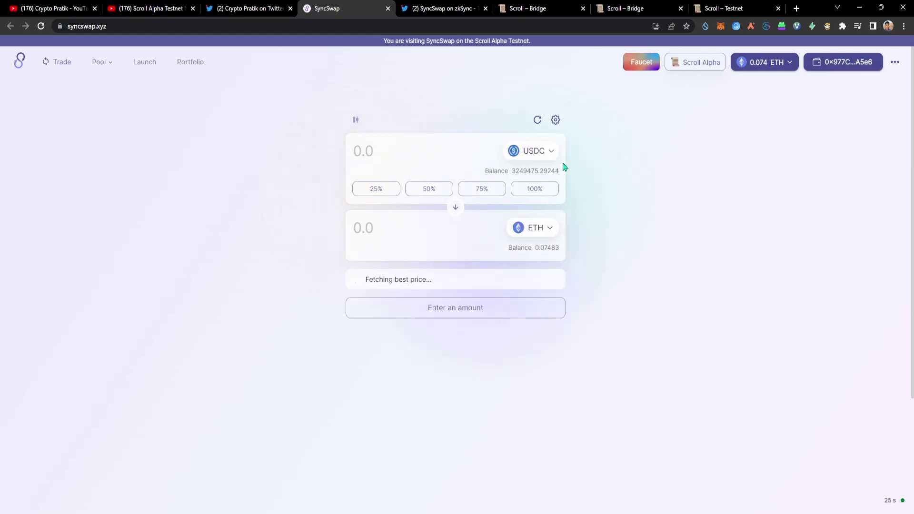
pyautogui.click(434, 194)
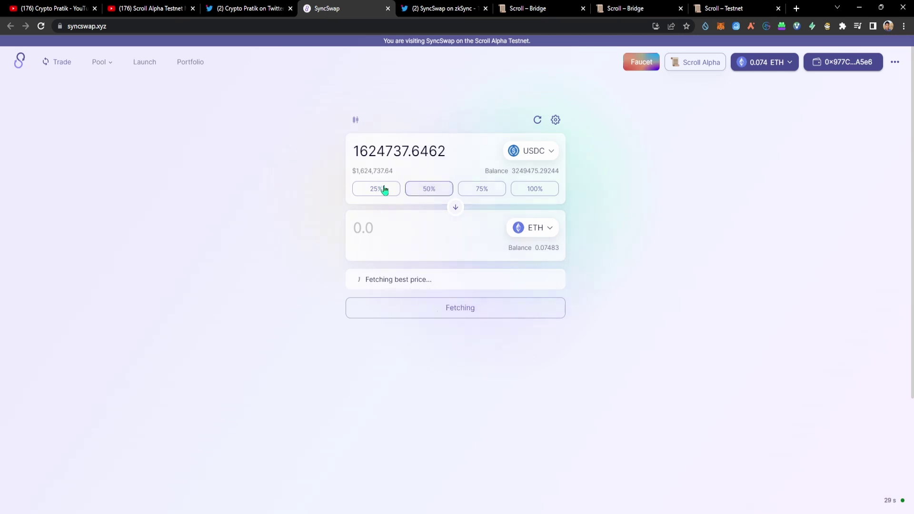
pyautogui.click(399, 194)
pyautogui.click(455, 308)
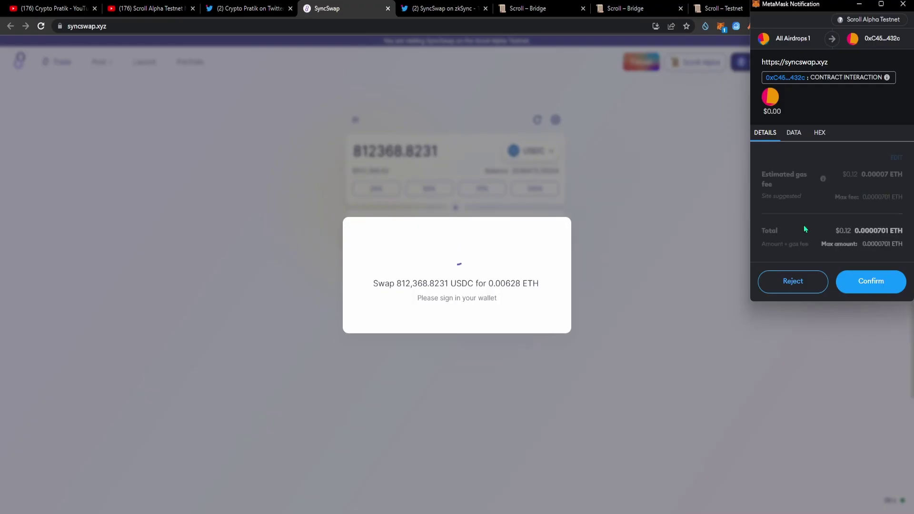
pyautogui.click(880, 283)
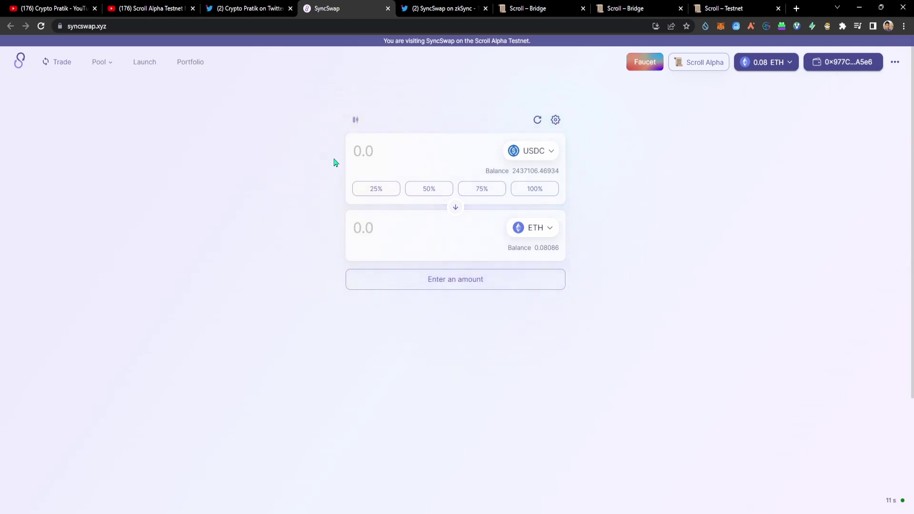
# - Create a new pool position with the Classic ETH/USDC pool and go to its deposit form
pyautogui.click(100, 63)
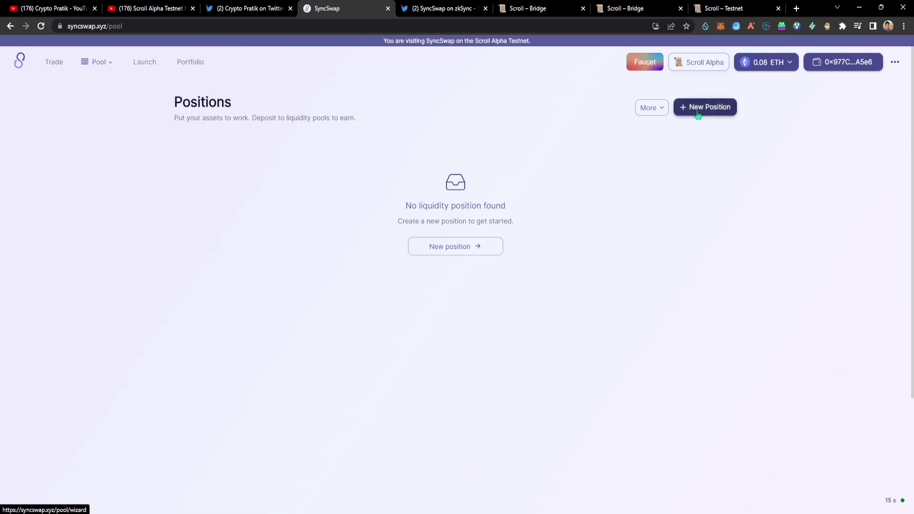
pyautogui.click(697, 113)
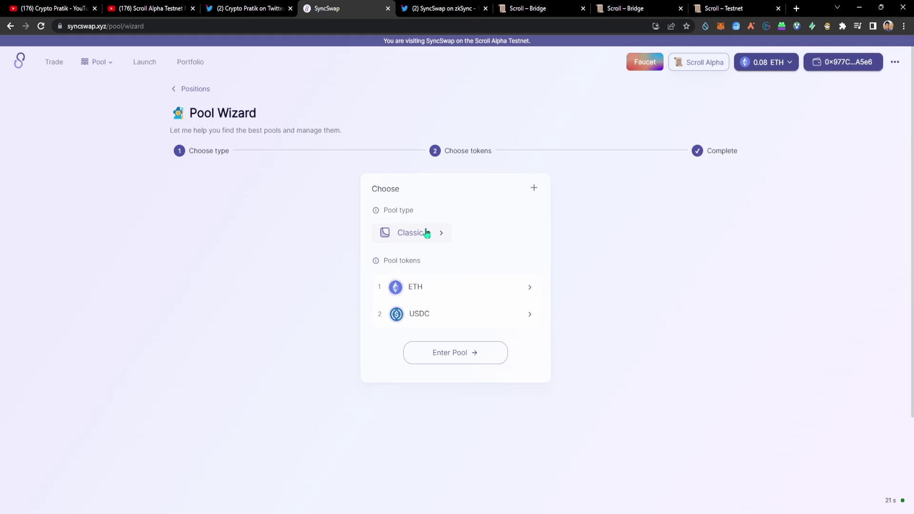
pyautogui.click(474, 352)
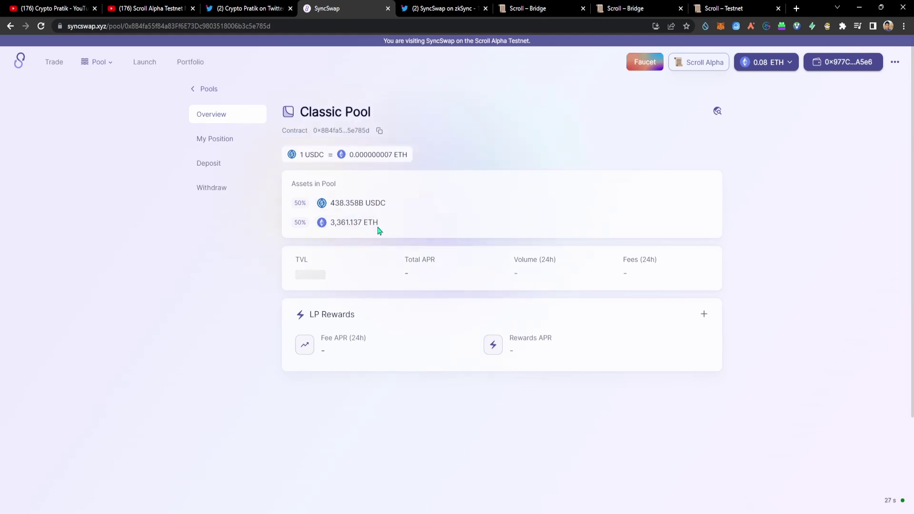
pyautogui.click(208, 167)
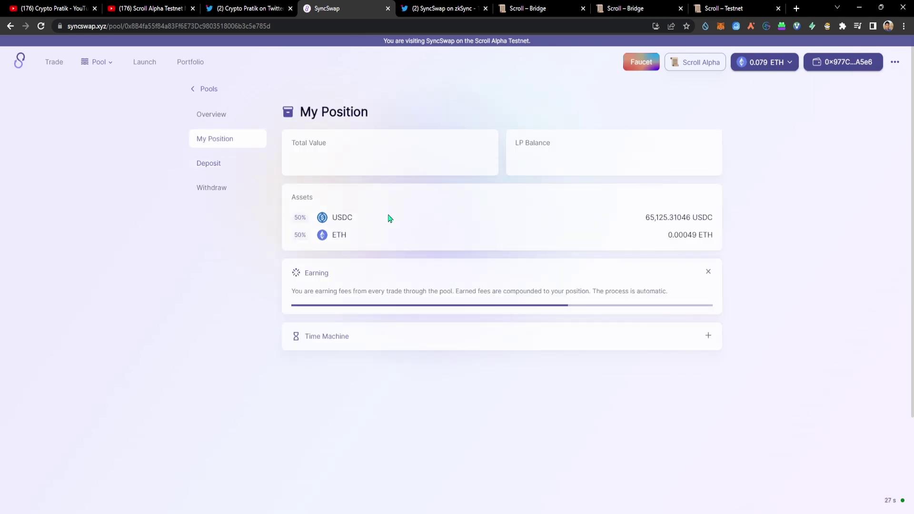
pyautogui.click(213, 164)
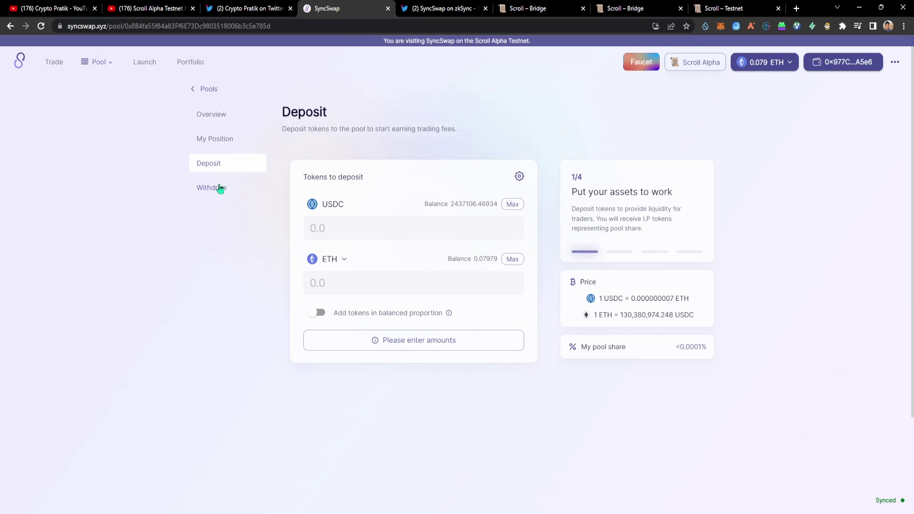
# - Withdraw 25% of the pool liquidity as balanced tokens, permitting the LP token and approving the withdrawal in MetaMask
pyautogui.click(236, 192)
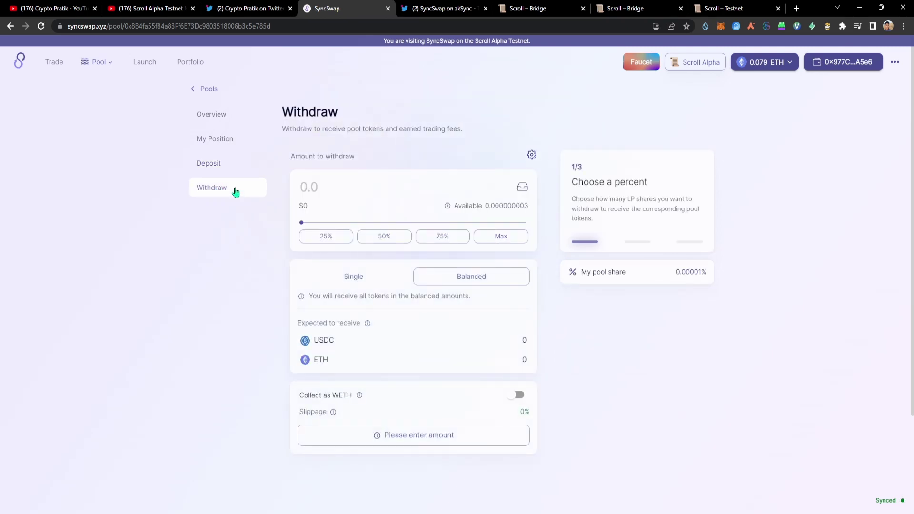
pyautogui.click(321, 239)
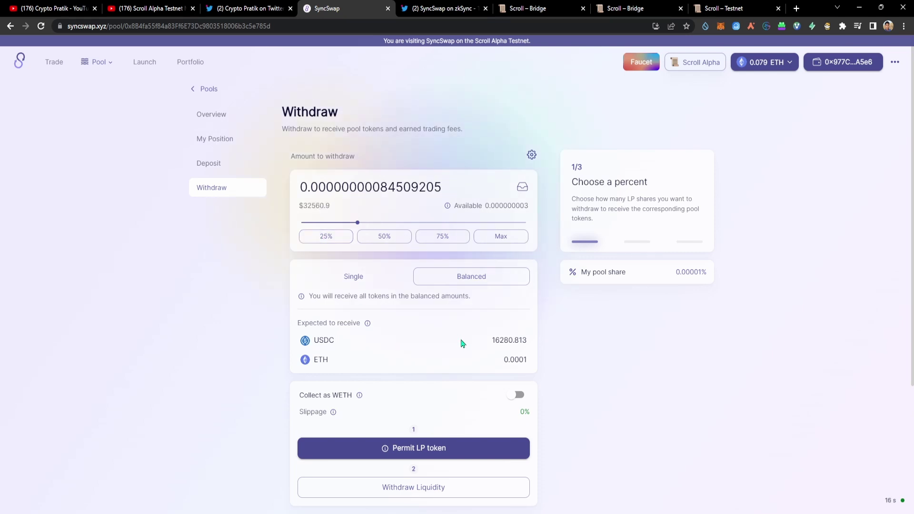
pyautogui.click(450, 442)
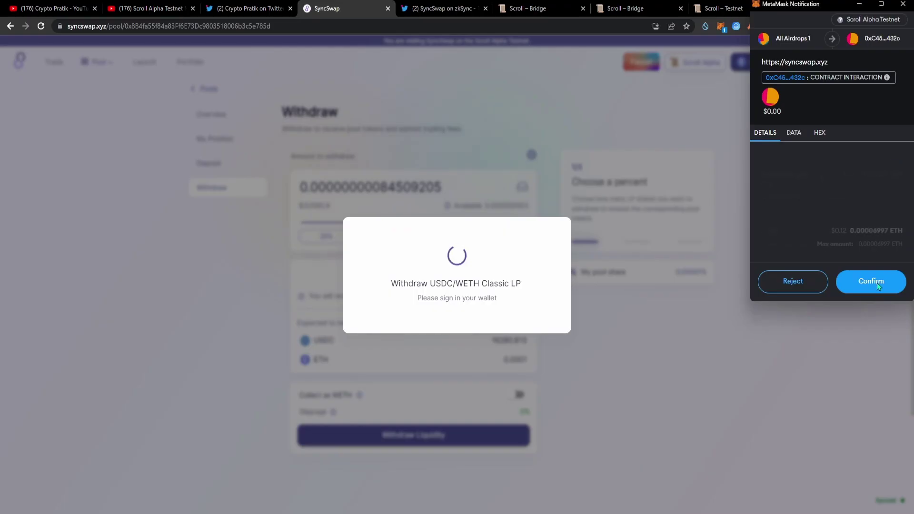
pyautogui.click(872, 282)
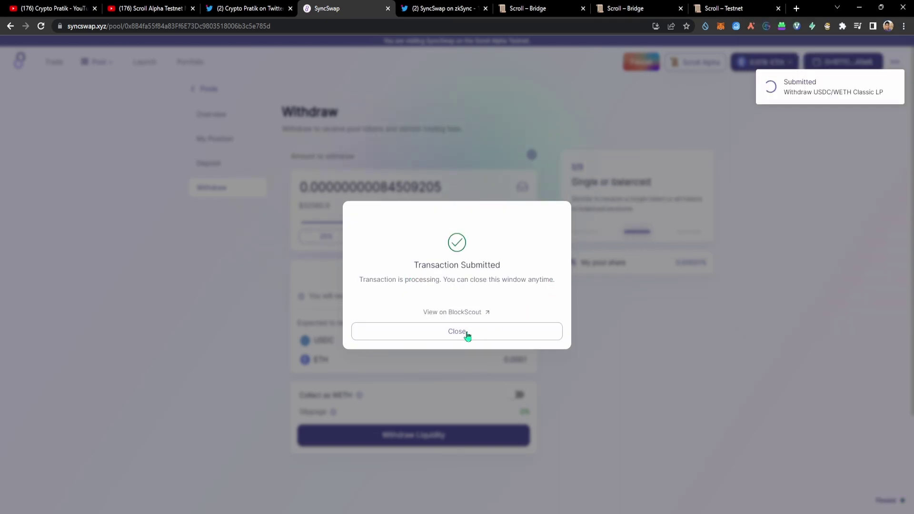
pyautogui.click(504, 332)
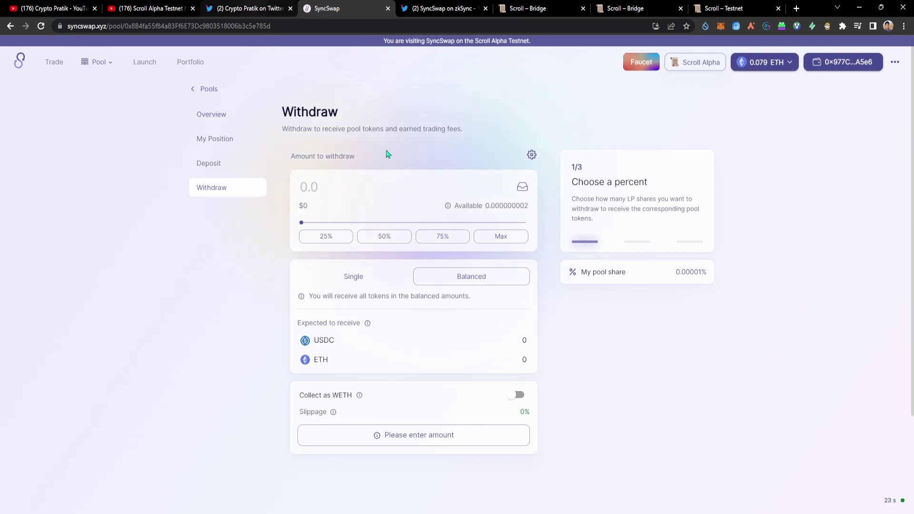
# - Return to the Twitter thread and open the scroll.izumi.finance/swap link from post 7
pyautogui.click(254, 7)
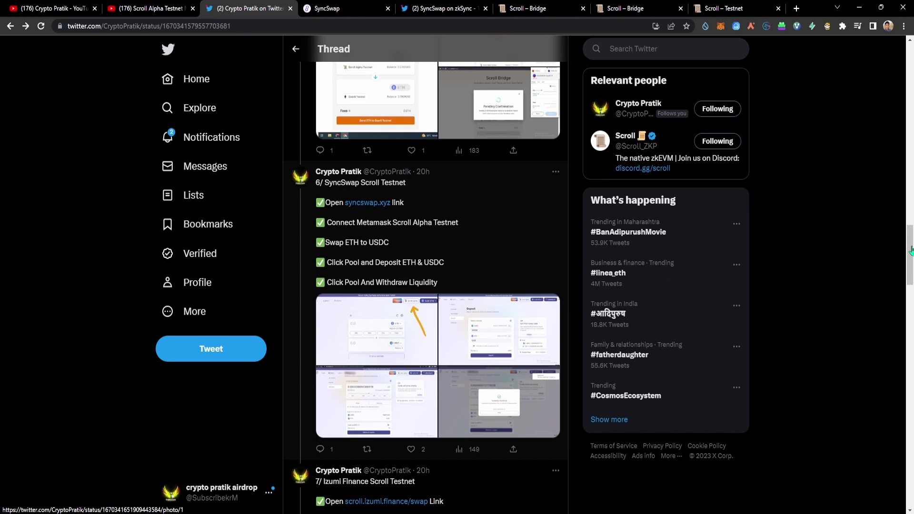
pyautogui.moveTo(910, 246); pyautogui.dragTo(908, 288)
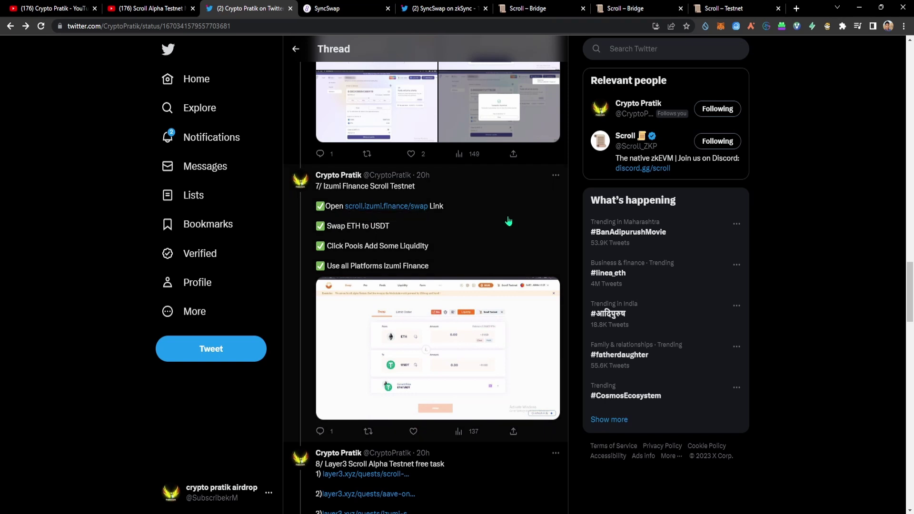
pyautogui.click(397, 209)
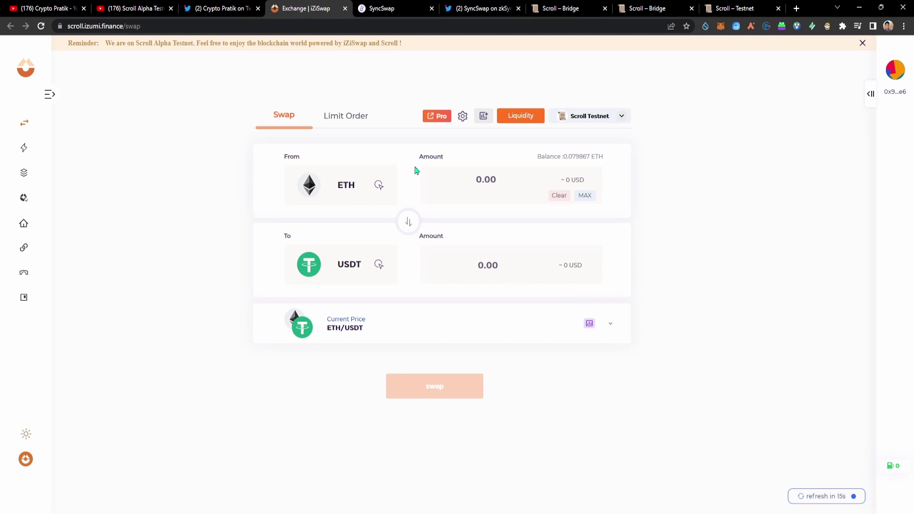
# - Swap 0.001 ETH for USDT on iZiSwap and approve the transaction in MetaMask
pyautogui.click(500, 180)
pyautogui.write('0.001')
pyautogui.click(467, 388)
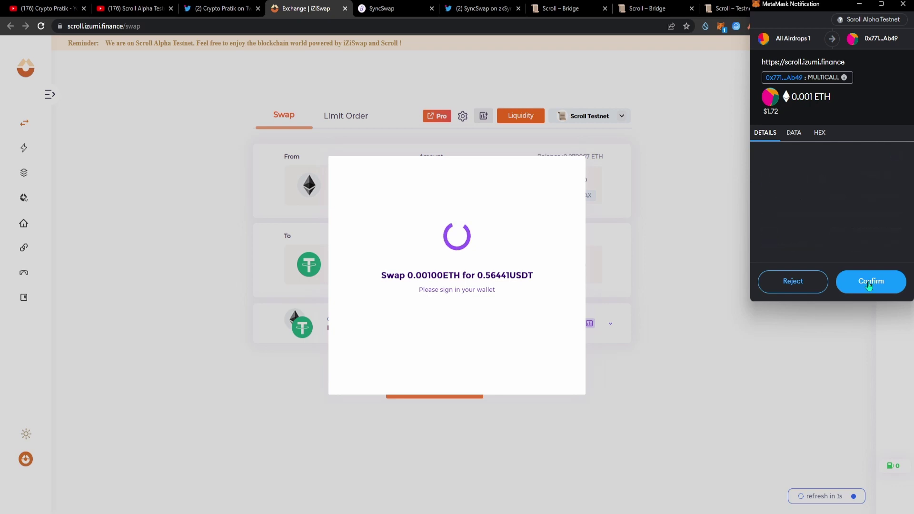
pyautogui.click(869, 284)
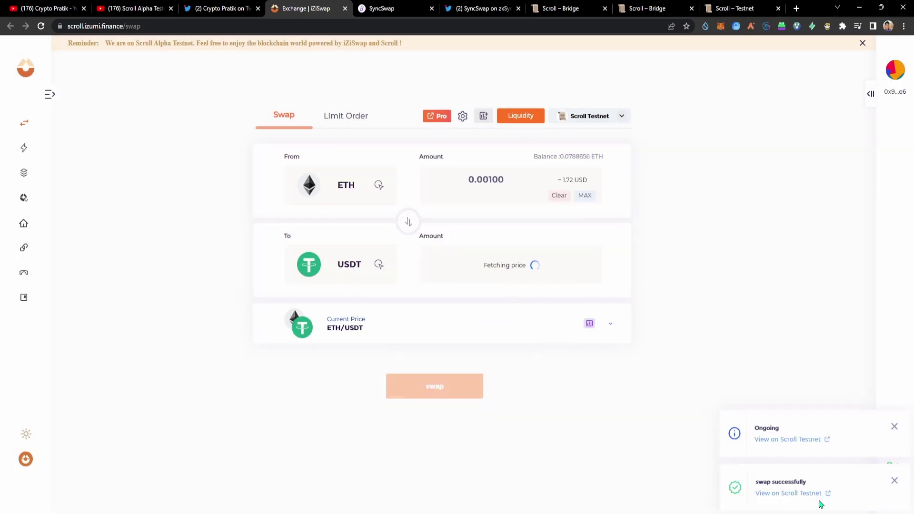
# - Start adding a new liquidity position on iZiSwap with ETH and USDC as the token pair
pyautogui.click(527, 121)
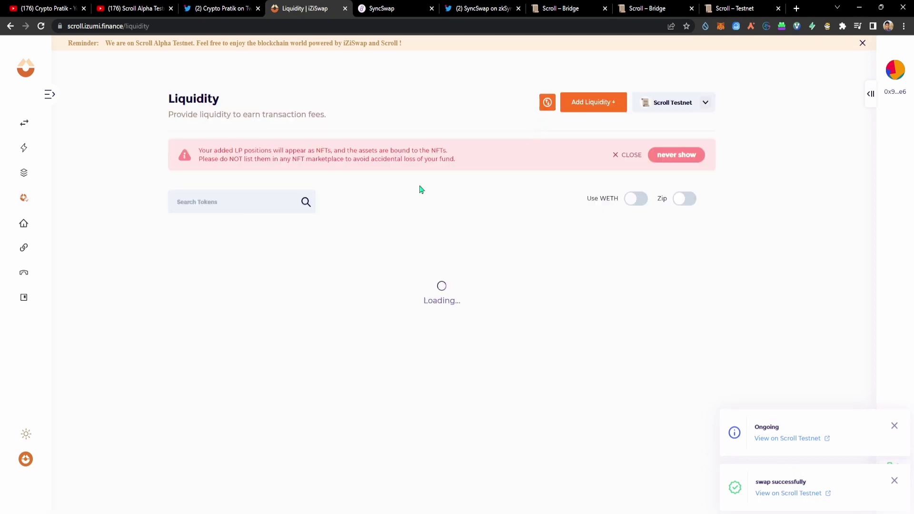
pyautogui.click(594, 105)
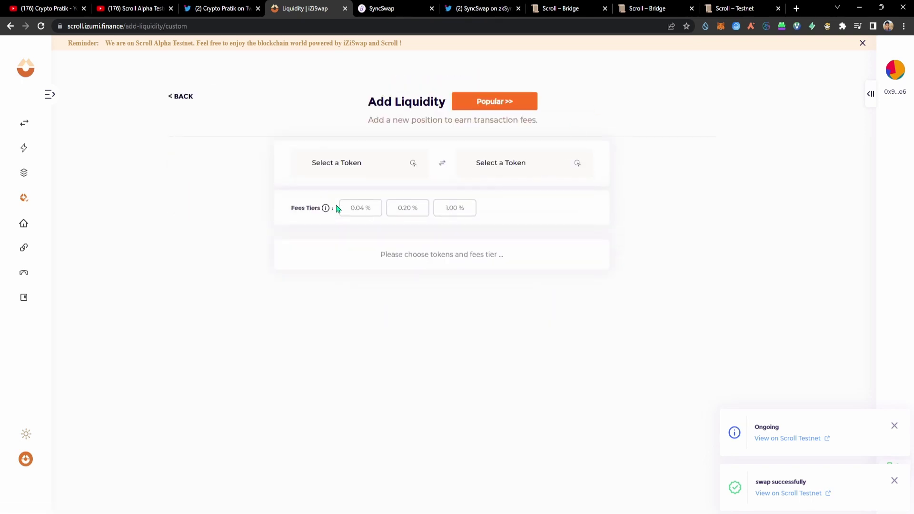
pyautogui.click(394, 166)
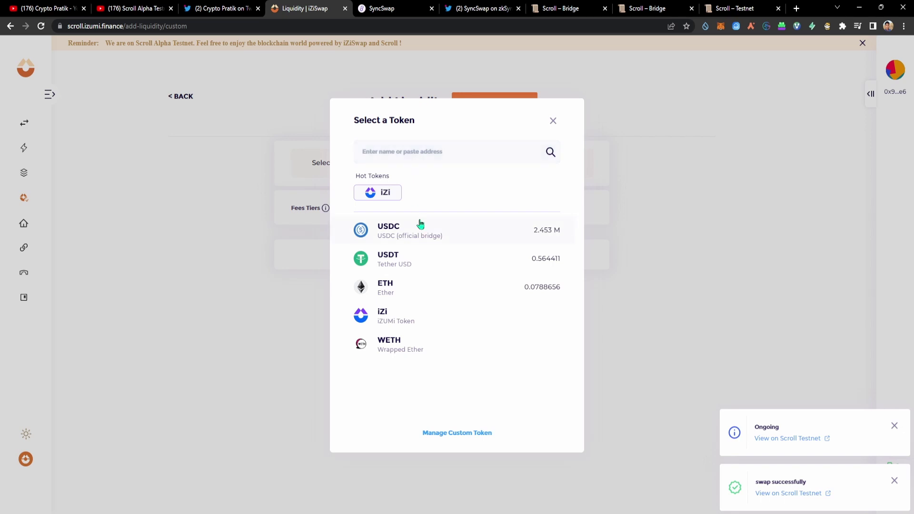
pyautogui.click(452, 285)
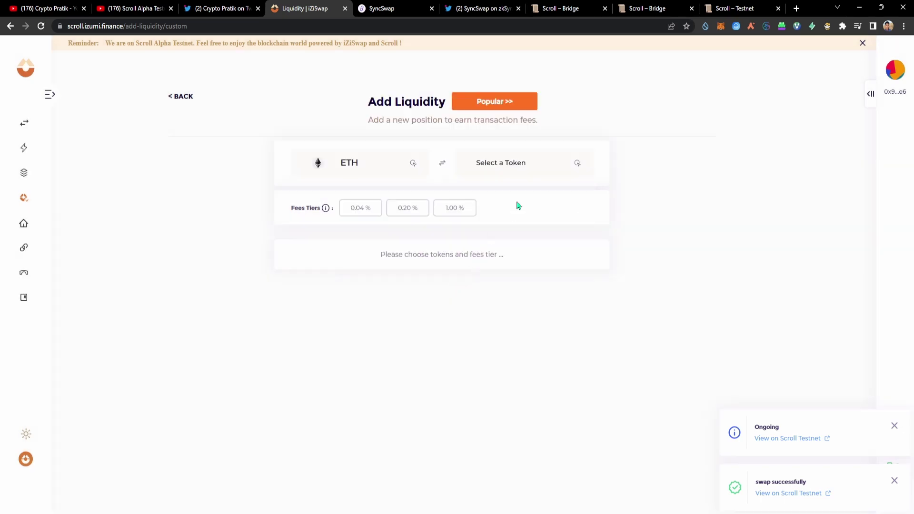
pyautogui.click(502, 165)
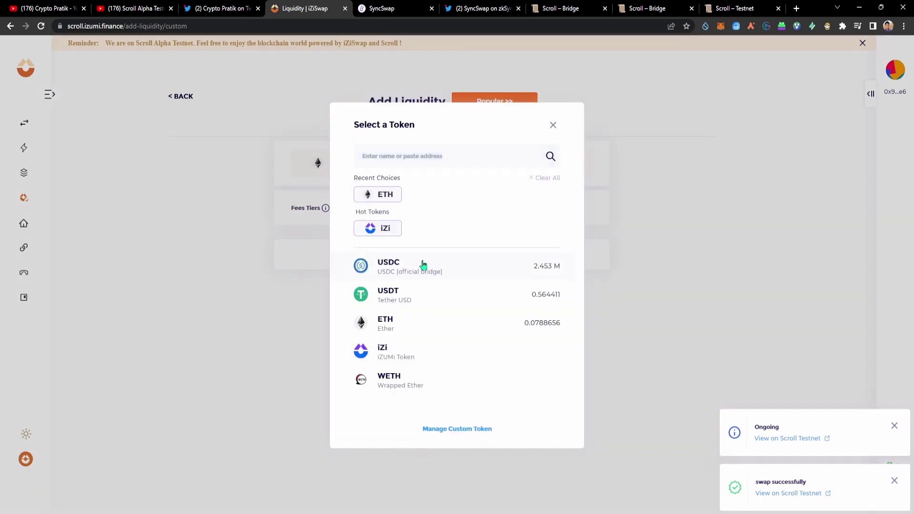
pyautogui.click(423, 265)
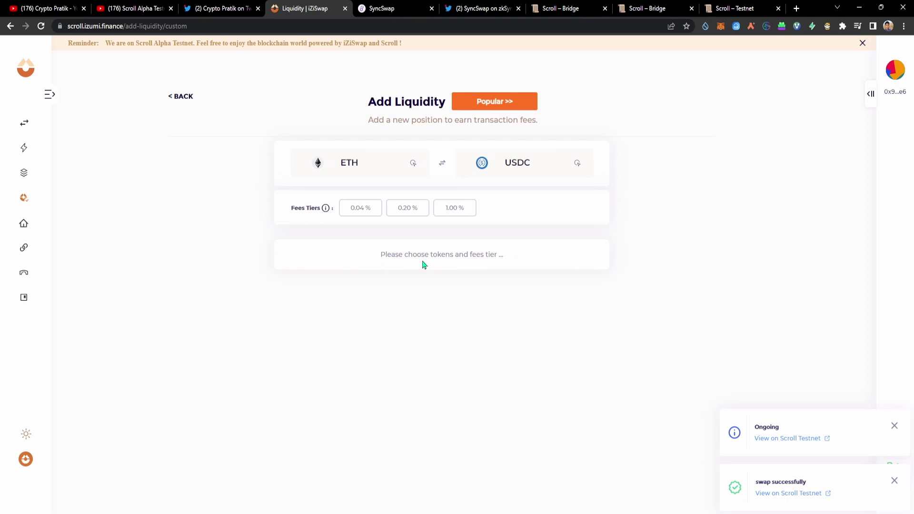
# - Choose the 0.04% fee tier for the ETH/USDC position and set the ETH amount to 0.001
pyautogui.click(363, 213)
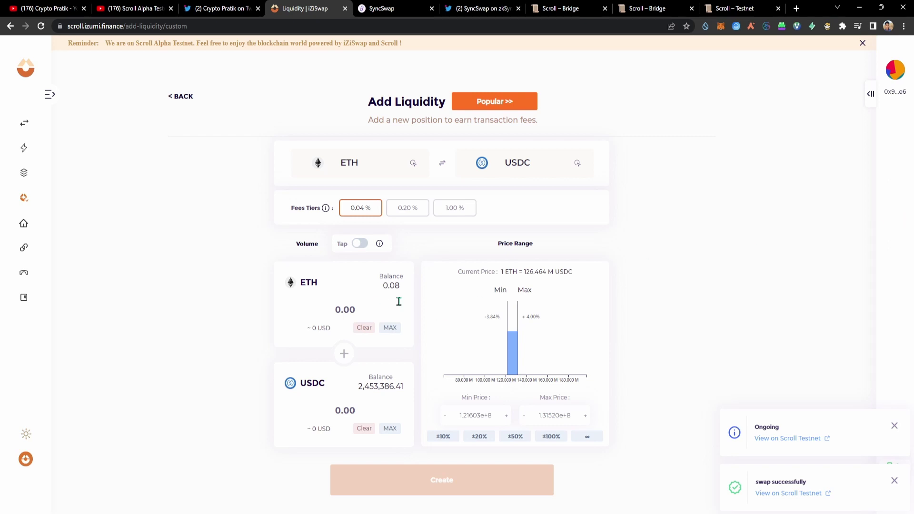
pyautogui.click(360, 309)
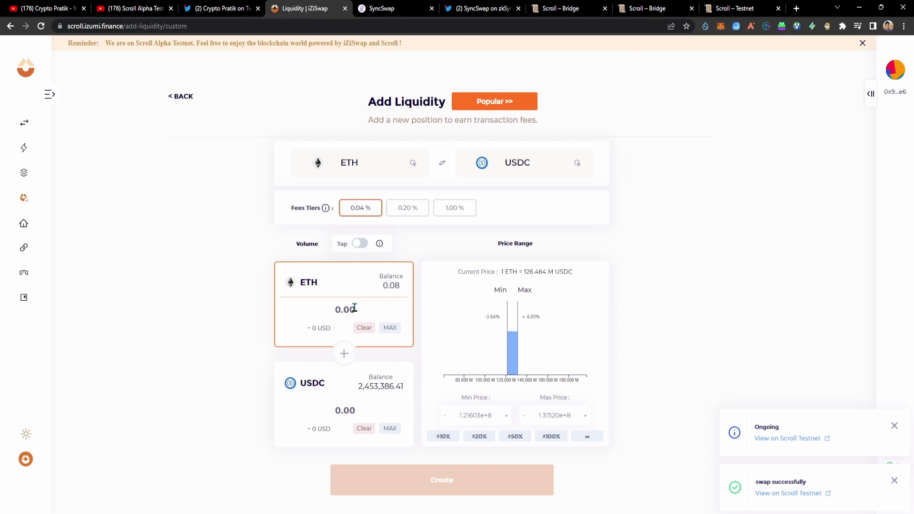
pyautogui.write('0.001')
pyautogui.click(373, 403)
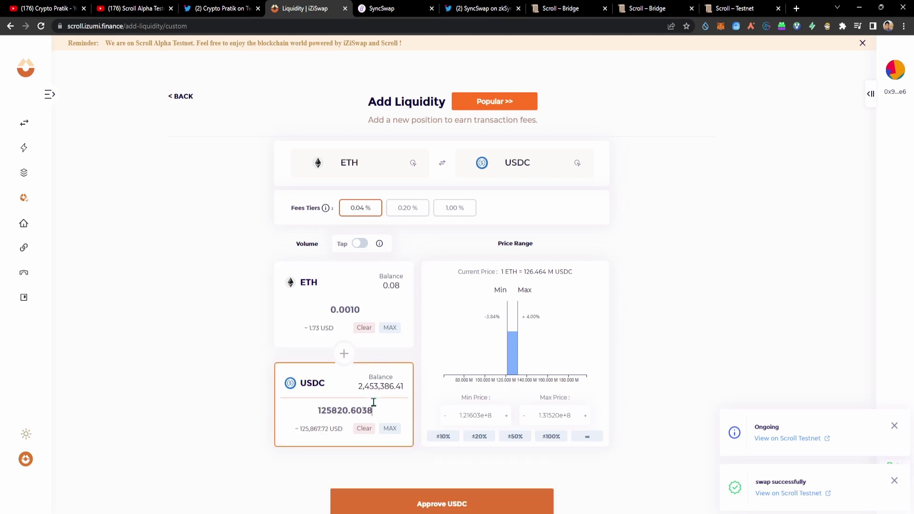
# - Approve USDC spending and create the liquidity position, signing the transaction in MetaMask
pyautogui.click(481, 502)
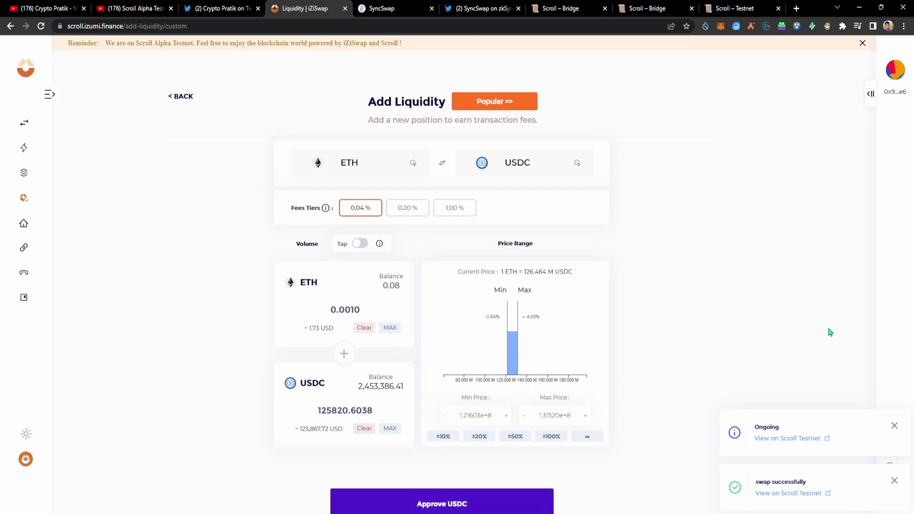
pyautogui.click(458, 485)
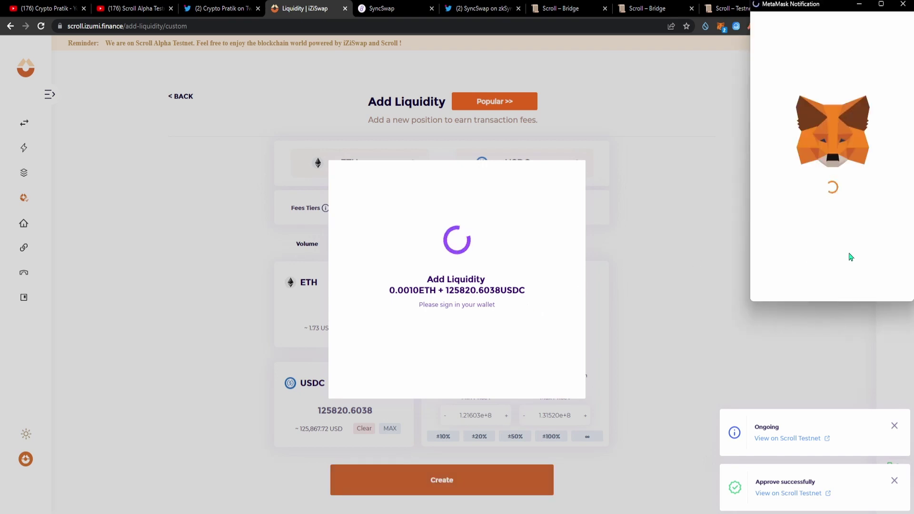
pyautogui.click(847, 272)
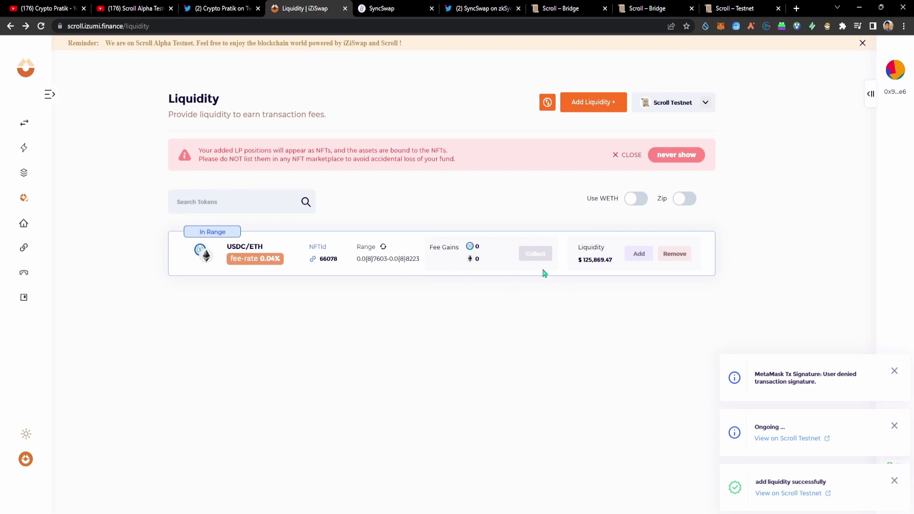
# - Remove 25% of the liquidity from the USDC/ETH position and approve the removal in MetaMask
pyautogui.click(678, 257)
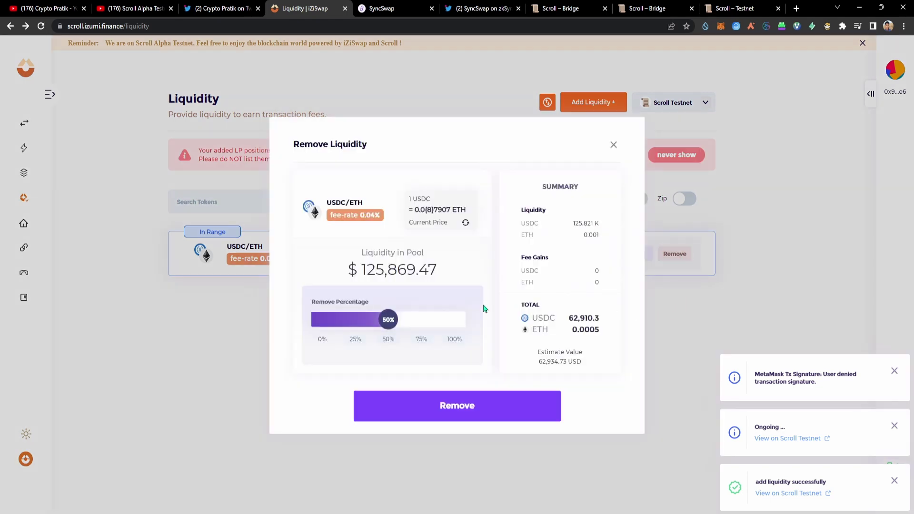
pyautogui.click(355, 339)
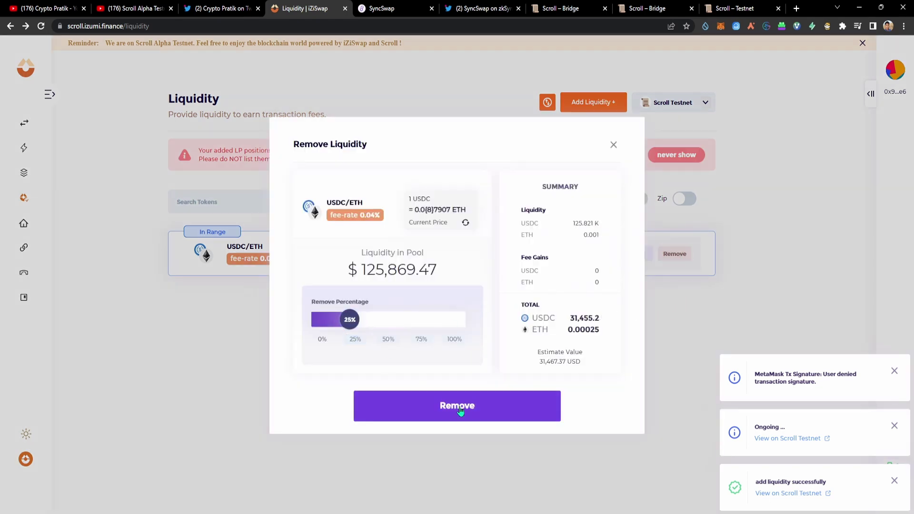
pyautogui.click(524, 399)
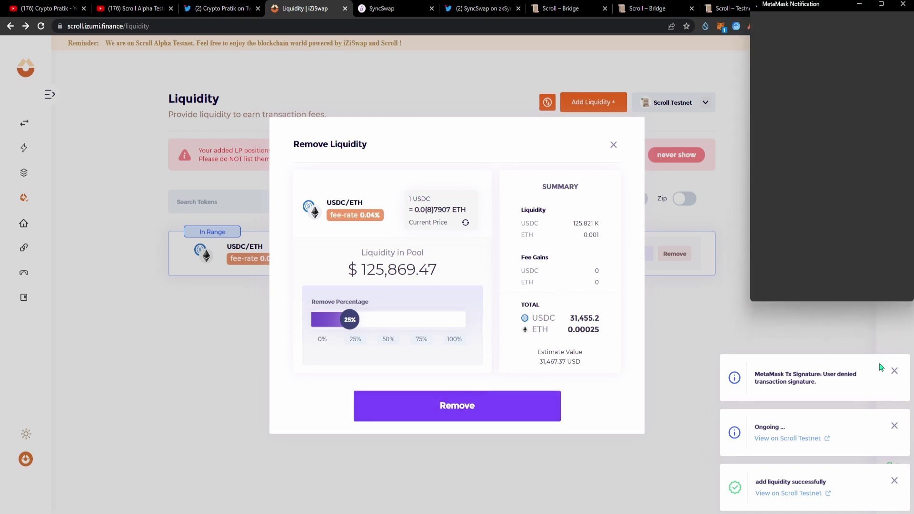
pyautogui.click(895, 371)
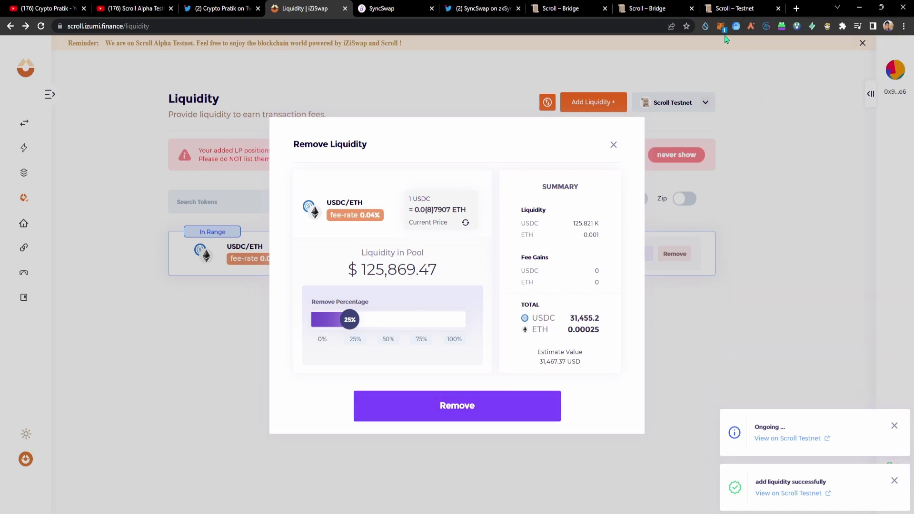
pyautogui.click(646, 174)
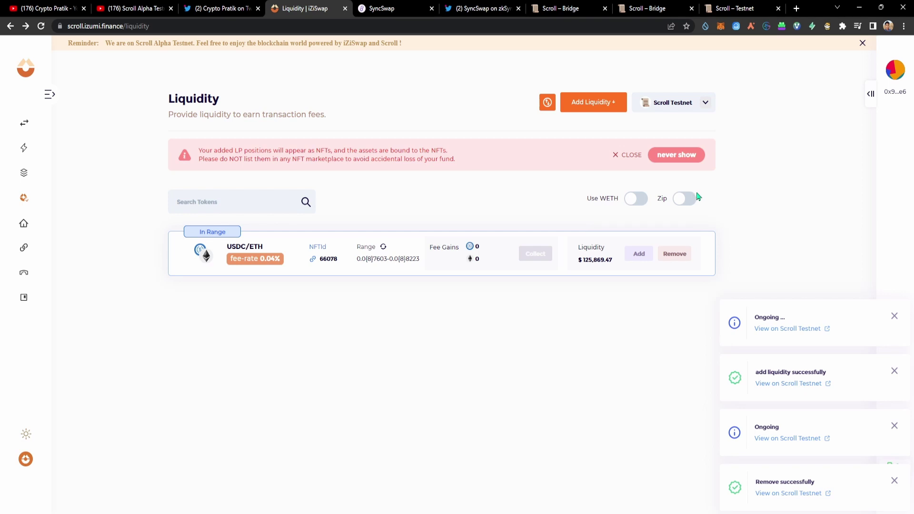
# - Return to the Twitter thread and close the iZiSwap, SyncSwap, Scroll Bridge and Scroll Testnet pages
pyautogui.click(236, 10)
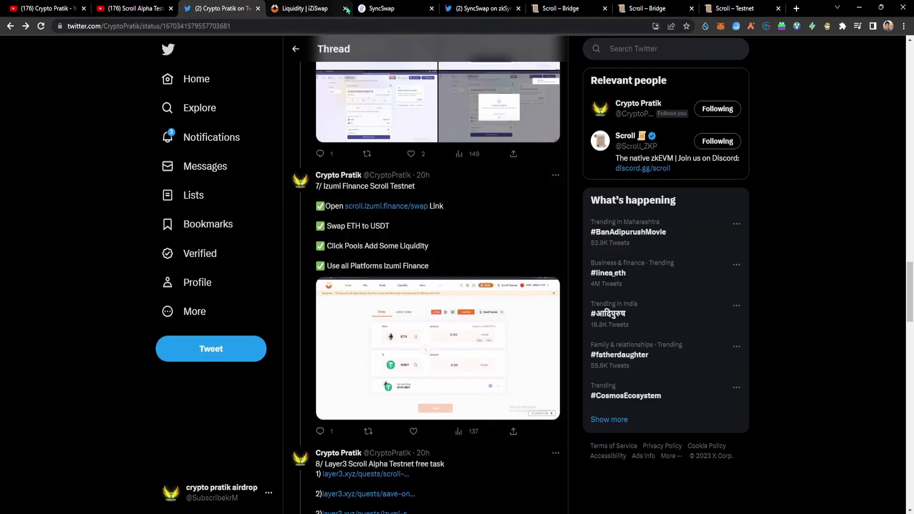
pyautogui.click(346, 8)
pyautogui.click(345, 8)
pyautogui.click(345, 8)
pyautogui.click(345, 8)
pyautogui.click(345, 8)
pyautogui.click(345, 8)
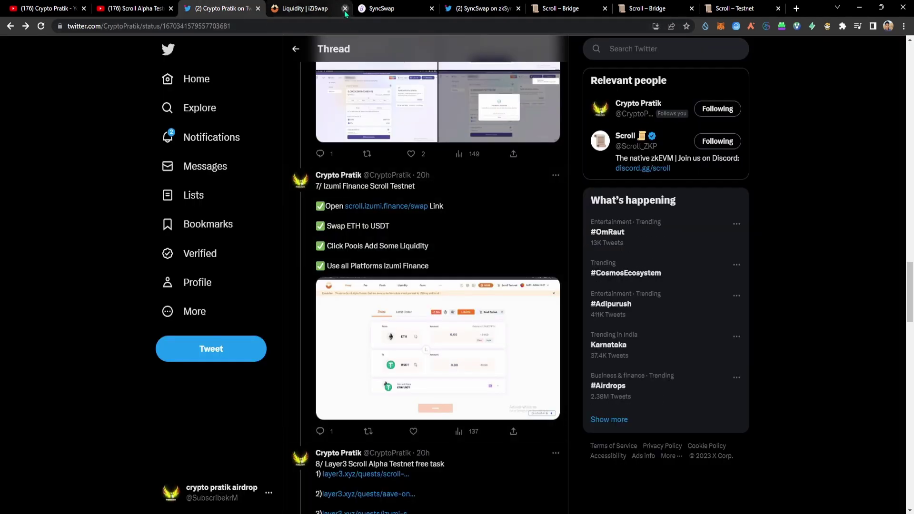
# - Open the first Layer3 quest link from post 8 and register the daily gm streak on the Layer3 Quests page
pyautogui.scroll(-7, 365, 158)
pyautogui.click(365, 156)
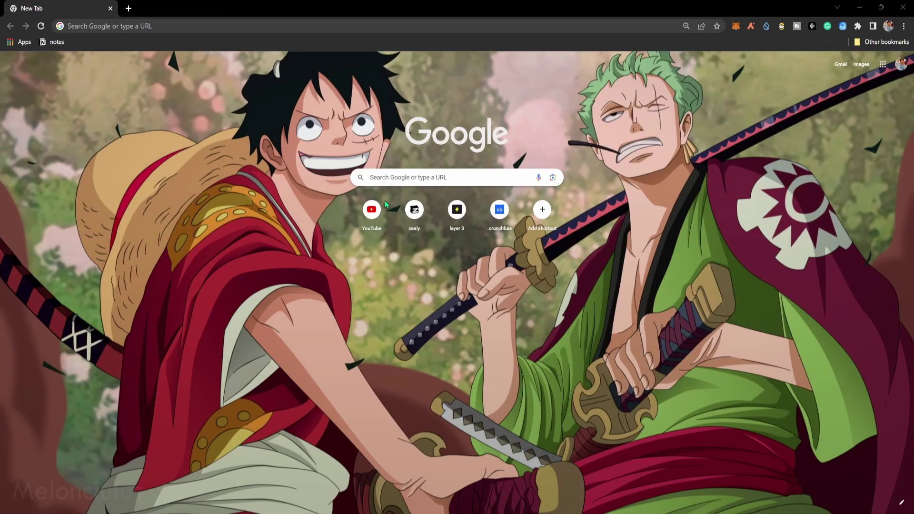
pyautogui.click(460, 215)
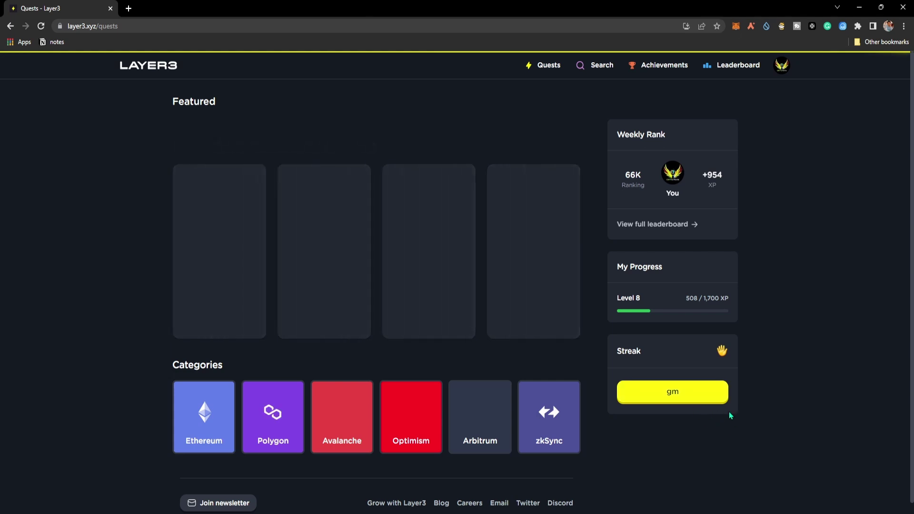
pyautogui.click(720, 395)
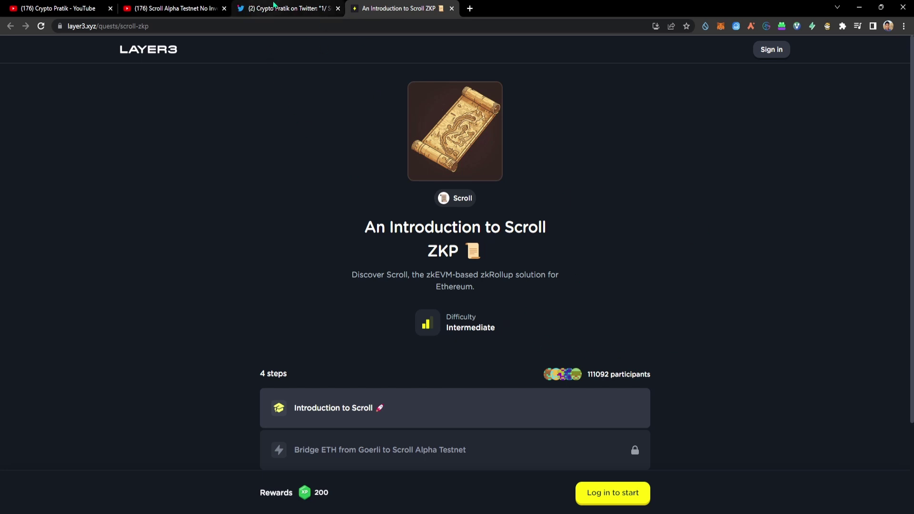
# - Return to the Twitter thread and open the guild.xyz/scrollzkp link from post 9 in a new tab
pyautogui.click(300, 16)
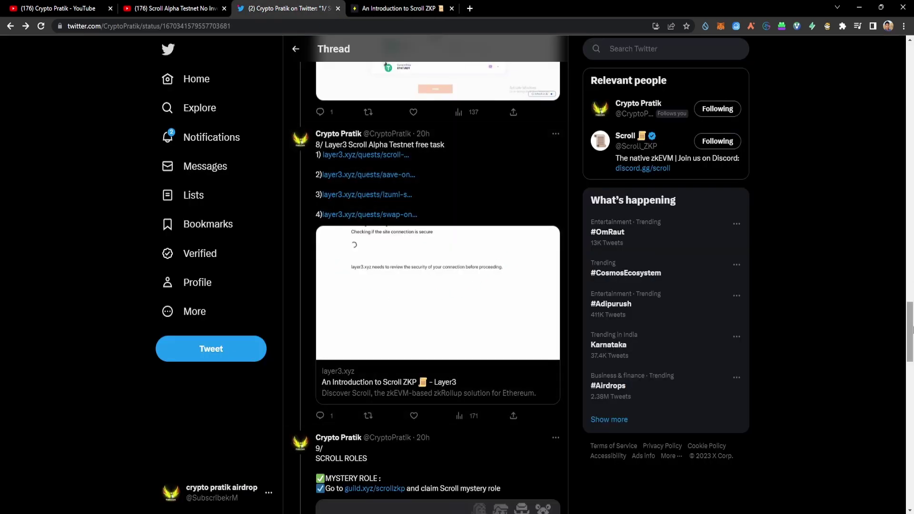
pyautogui.scroll(-5, 912, 247)
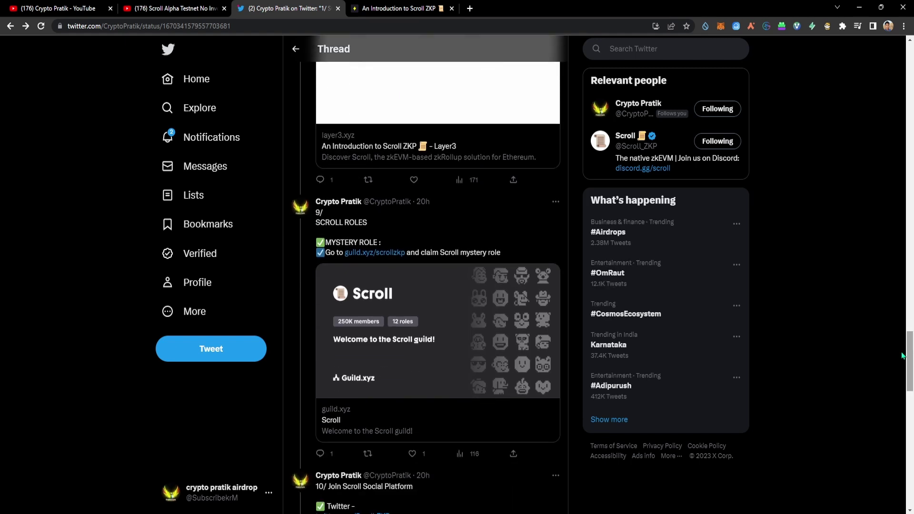
pyautogui.rightClick(406, 255)
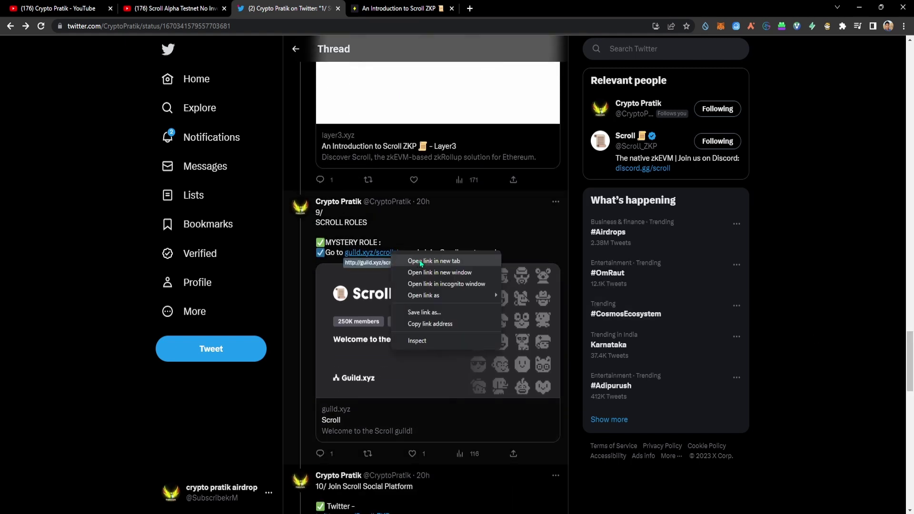
pyautogui.click(419, 261)
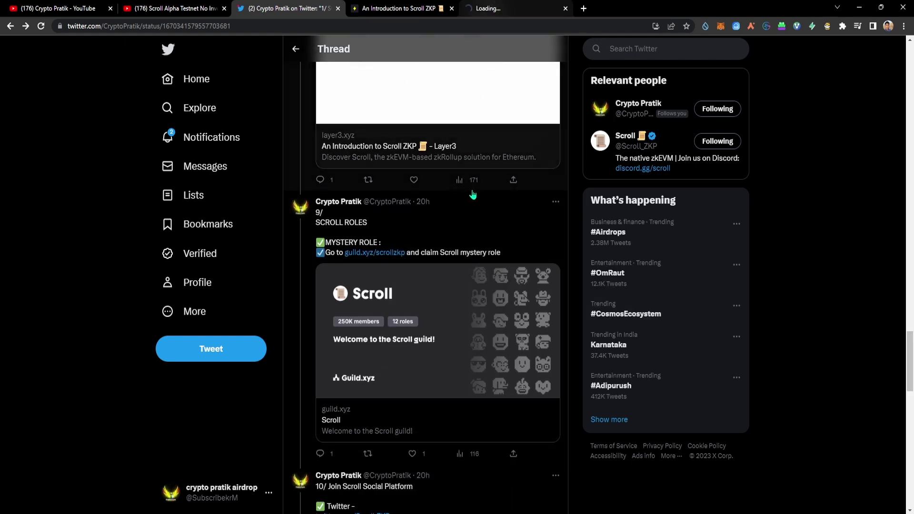
# - Look through the roles and their requirements on the Scroll guild page, including the Mystery role
pyautogui.scroll(-4, 911, 388)
pyautogui.scroll(-2, 912, 388)
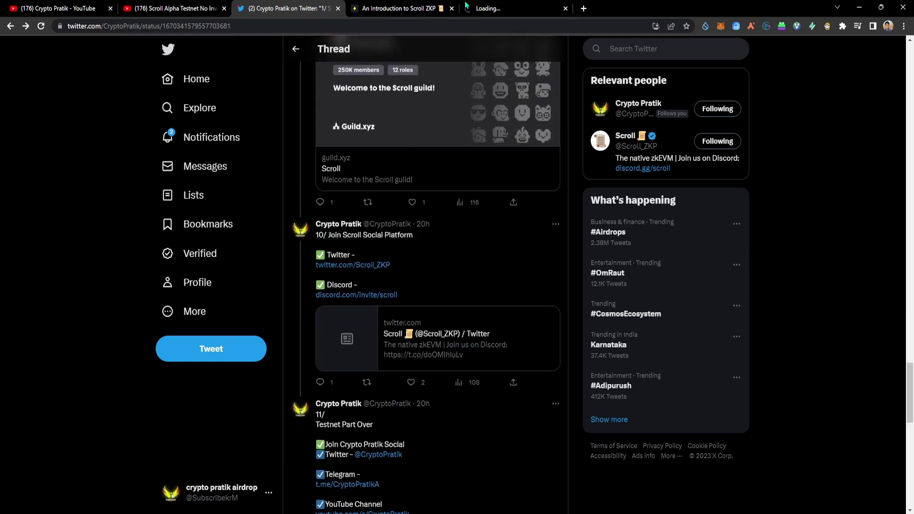
pyautogui.click(499, 6)
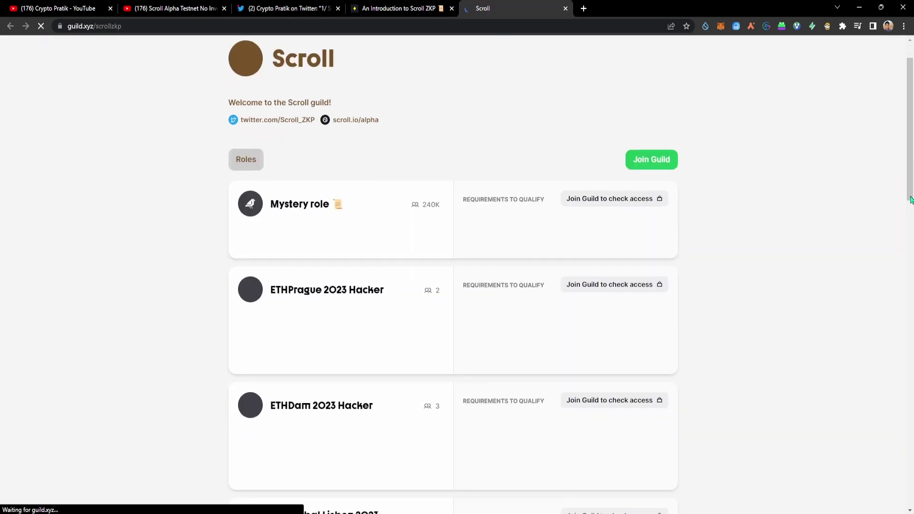
pyautogui.scroll(-11, 906, 328)
pyautogui.moveTo(905, 328); pyautogui.dragTo(287, 4)
# - Go back to the Twitter thread and read the social platform links in posts 10 and 11
pyautogui.click(287, 6)
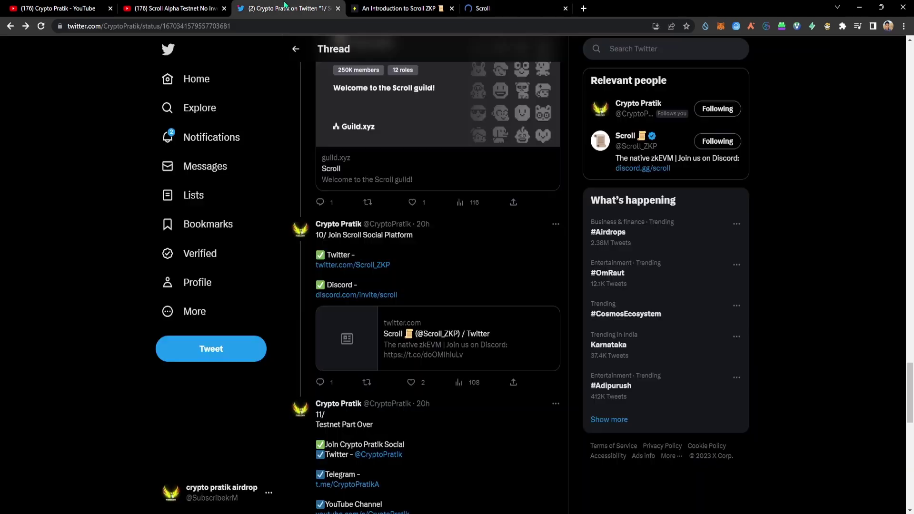
pyautogui.scroll(-4, 911, 388)
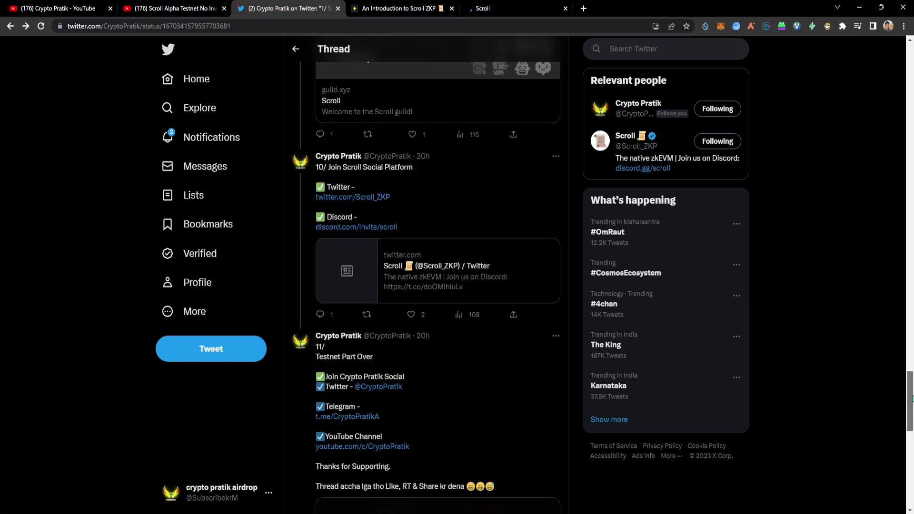